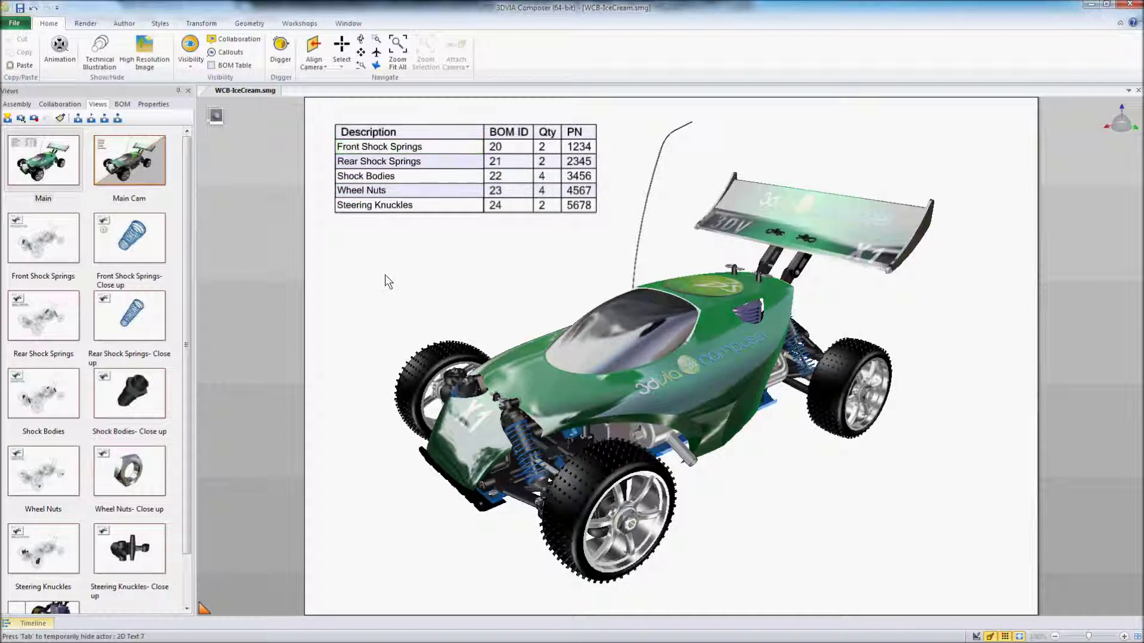
Move to the Front Shock Springs view and orbit the isolated spring to inspect it
key("Down")
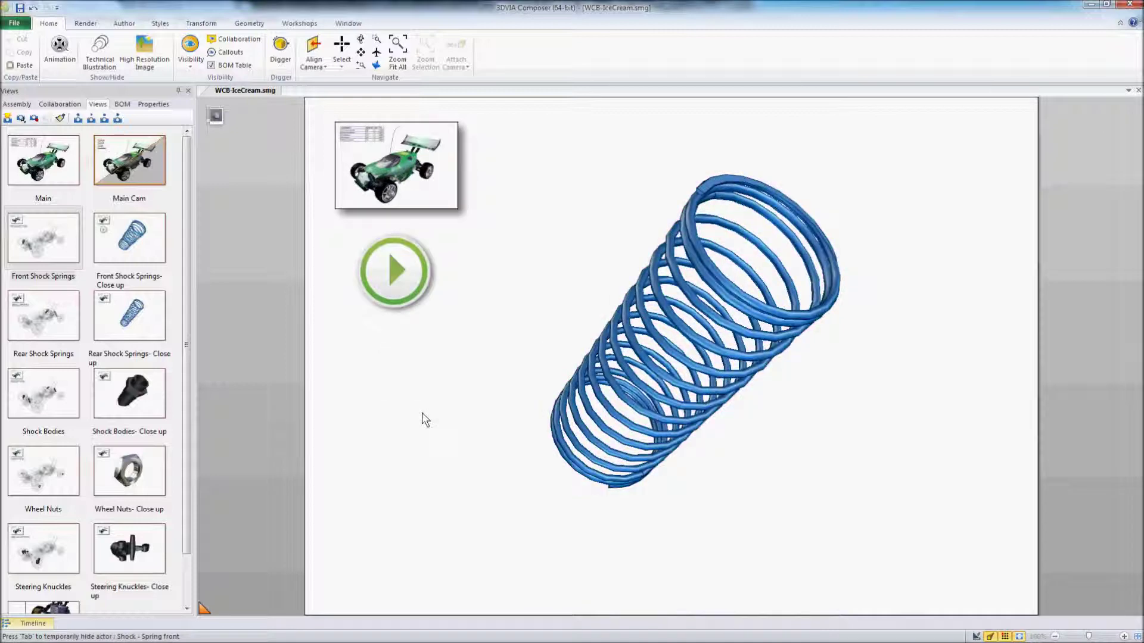
left_click_drag(485, 395, 458, 376)
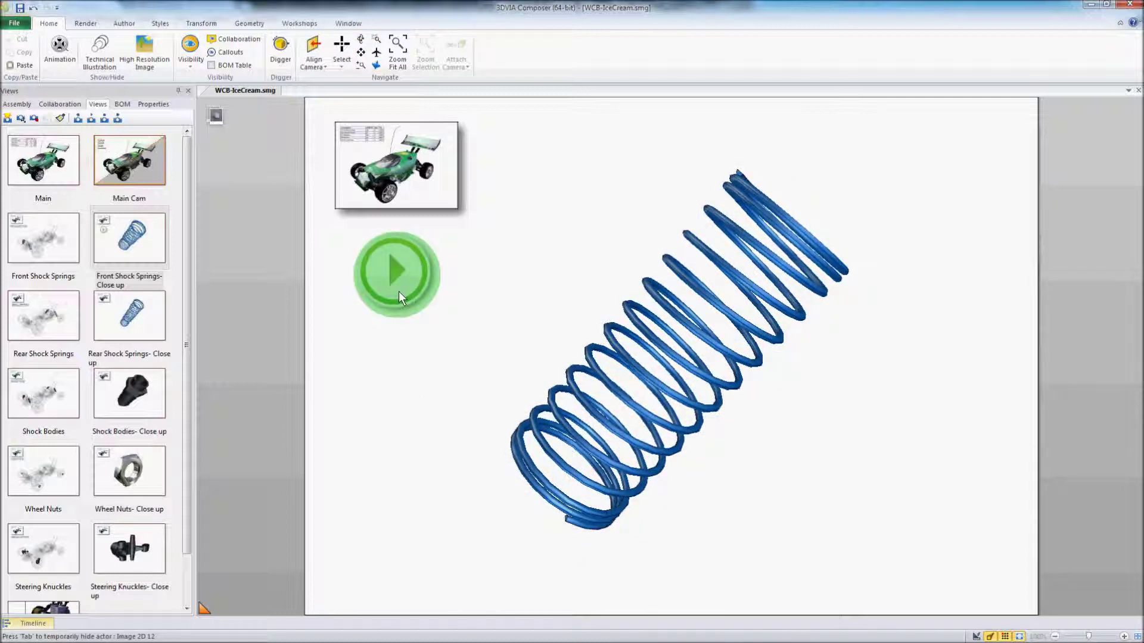
Play the shock assembly animation, then return to the full car view via its thumbnail
left_click(400, 274)
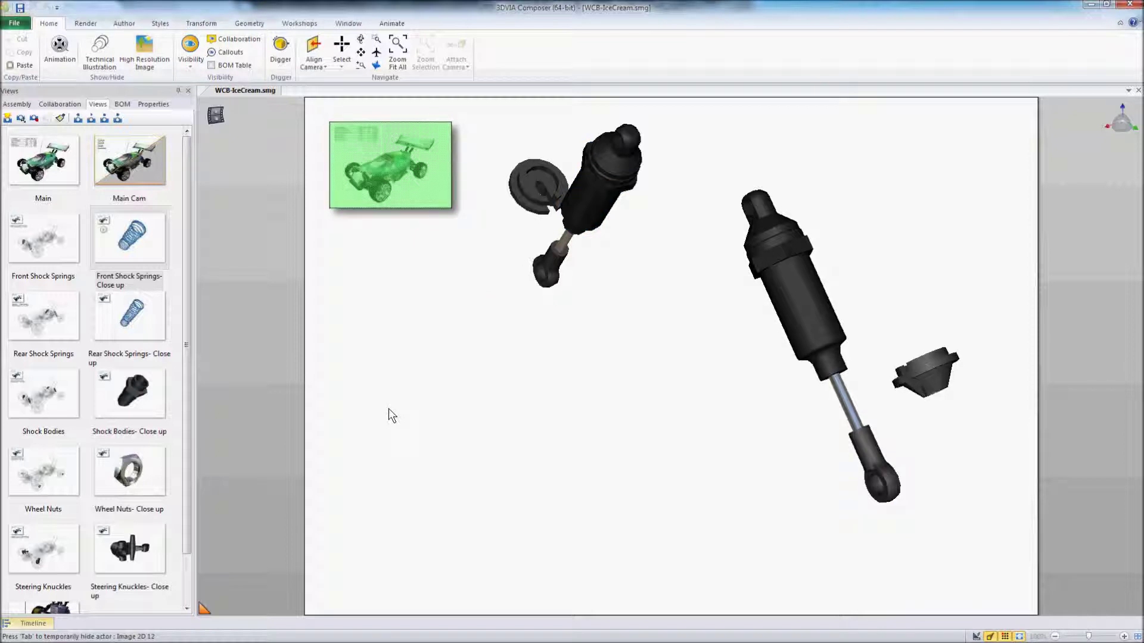
left_click(398, 167)
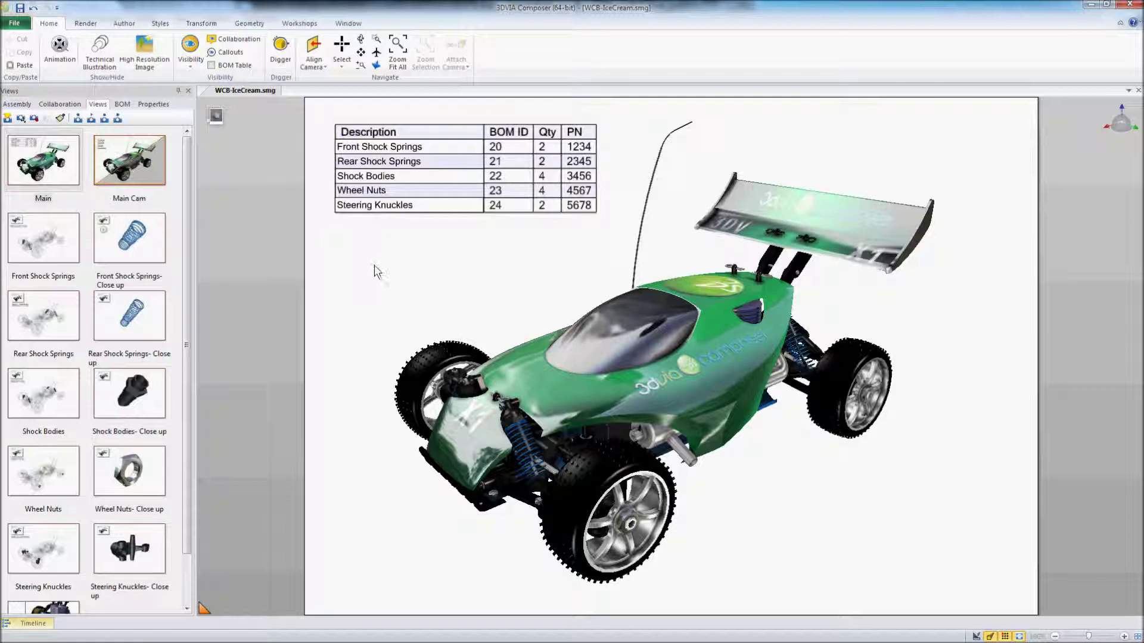
Add a Text 2D label 'Engine' below the BOM table and update the Main view
left_click(124, 23)
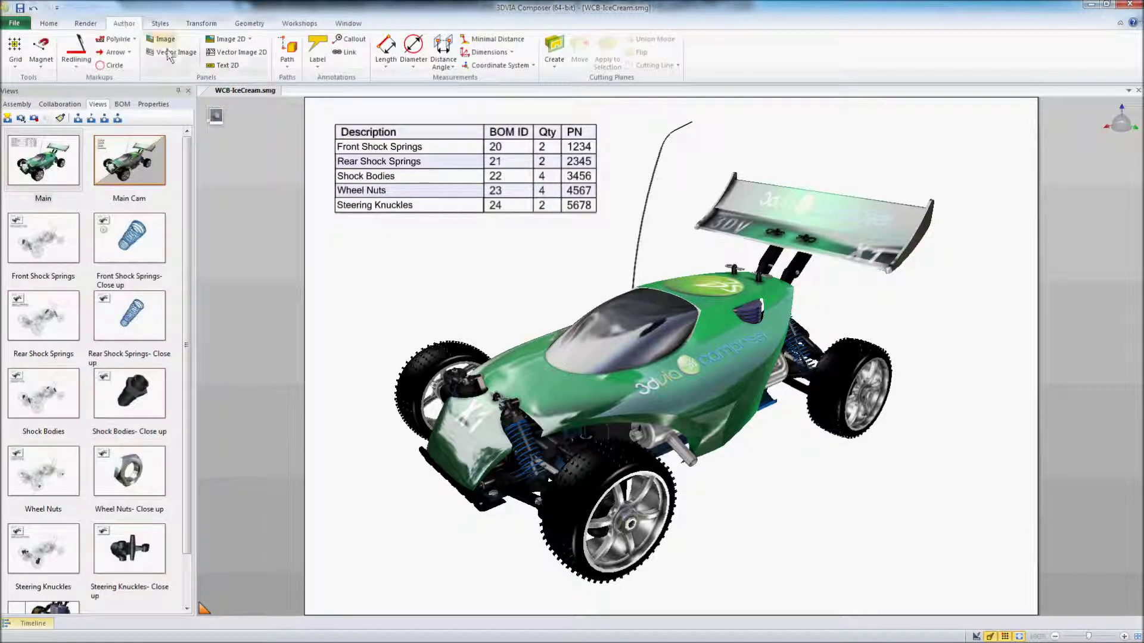
left_click(232, 68)
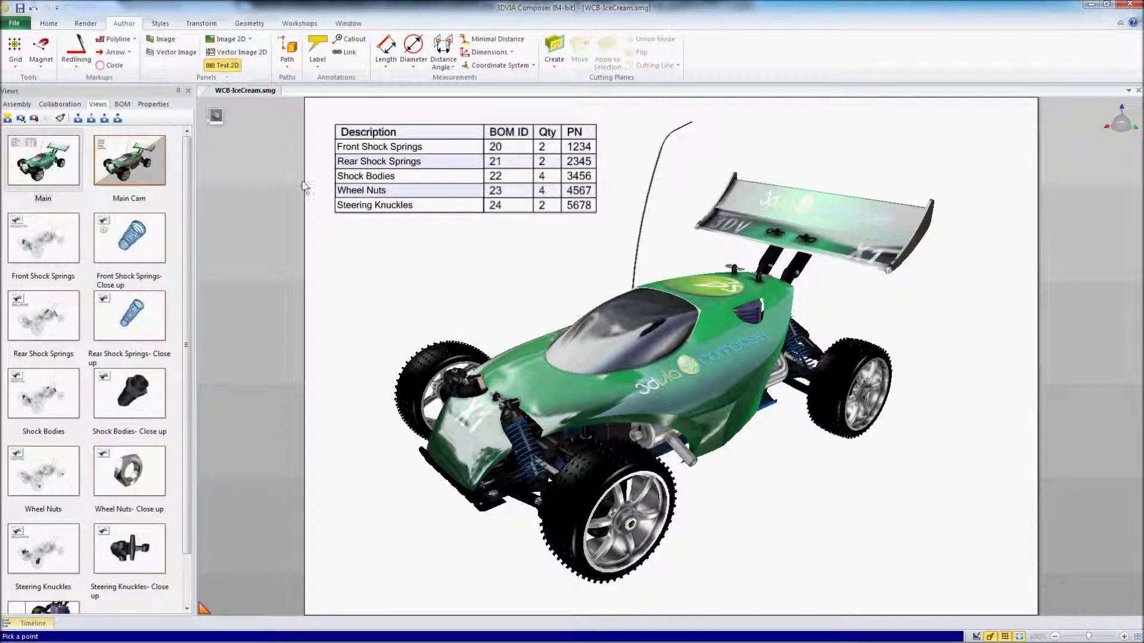
left_click(367, 260)
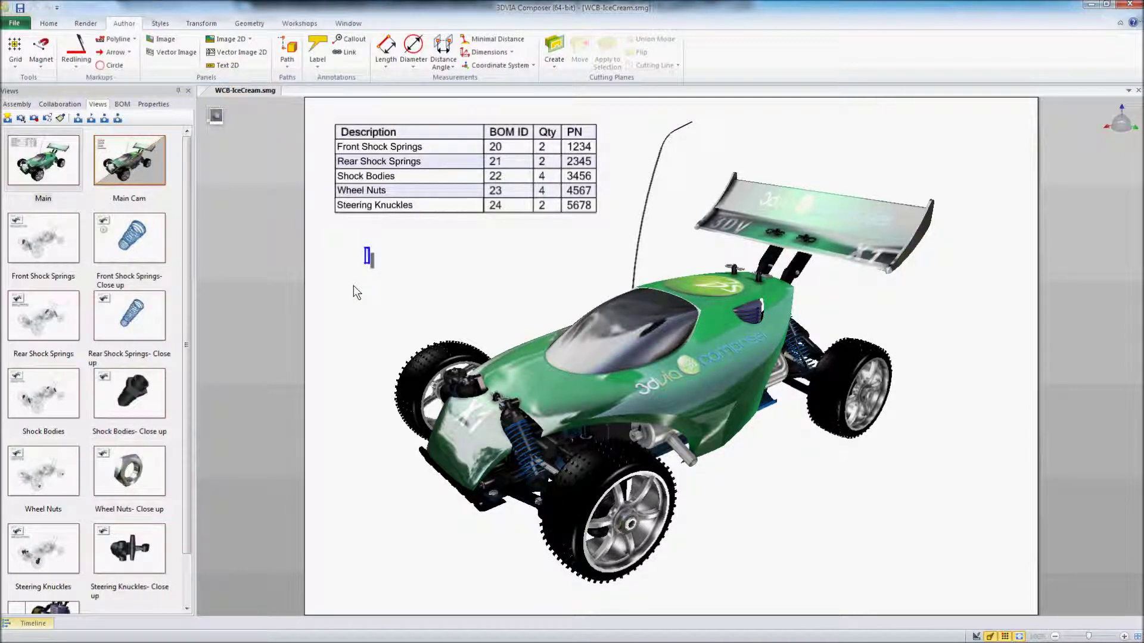
type("Engine")
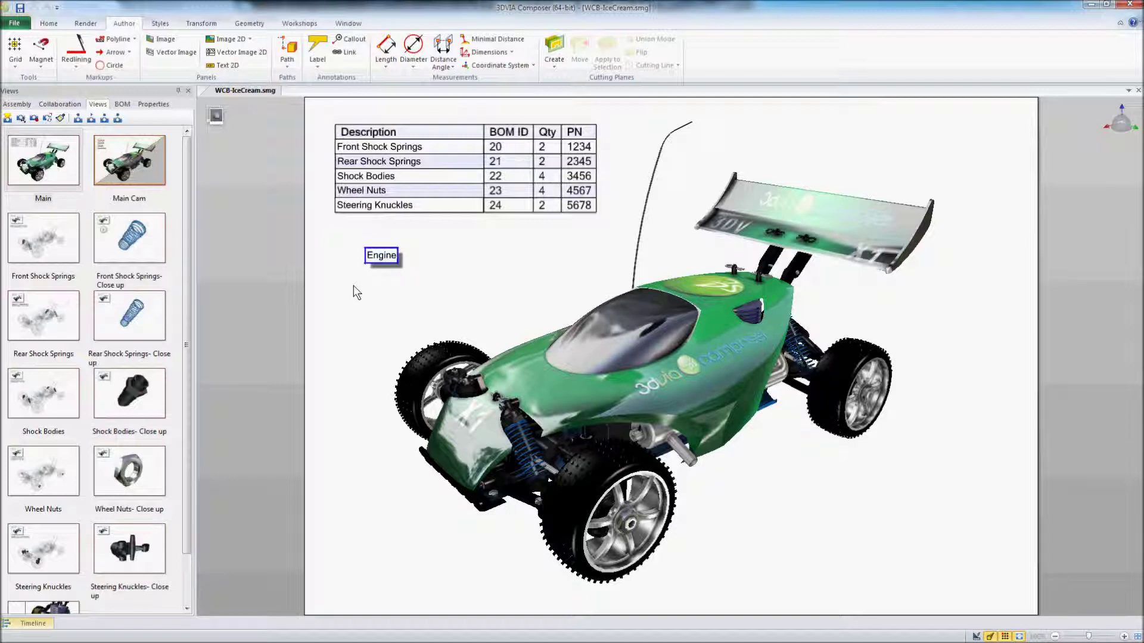
left_click(409, 298)
right_click(53, 156)
left_click(72, 162)
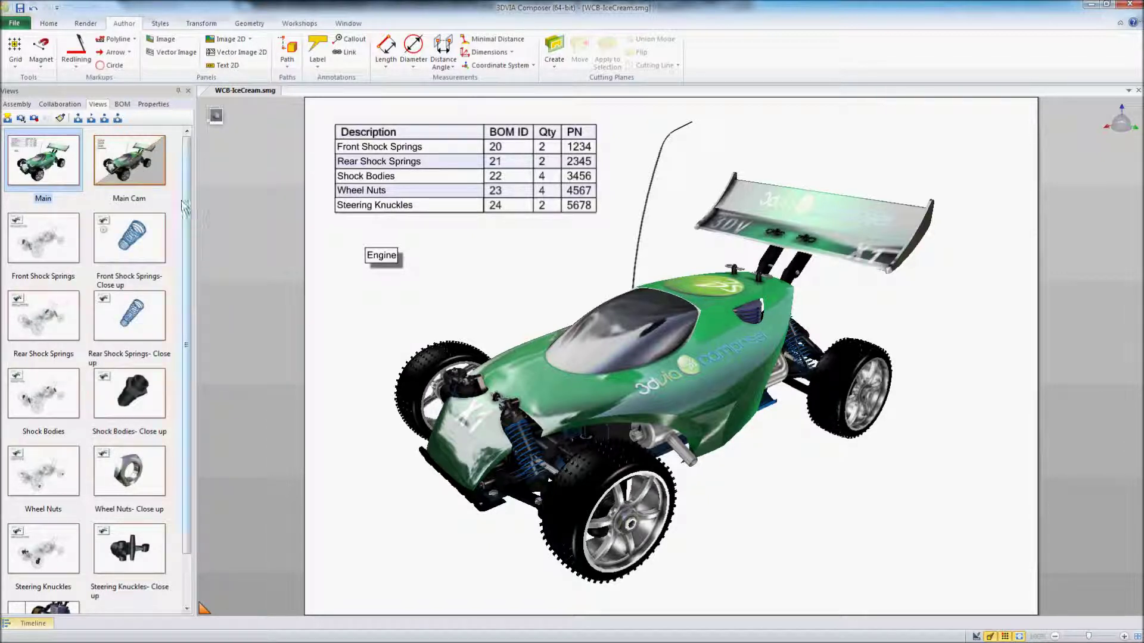
scroll(188, 195, "down", 2)
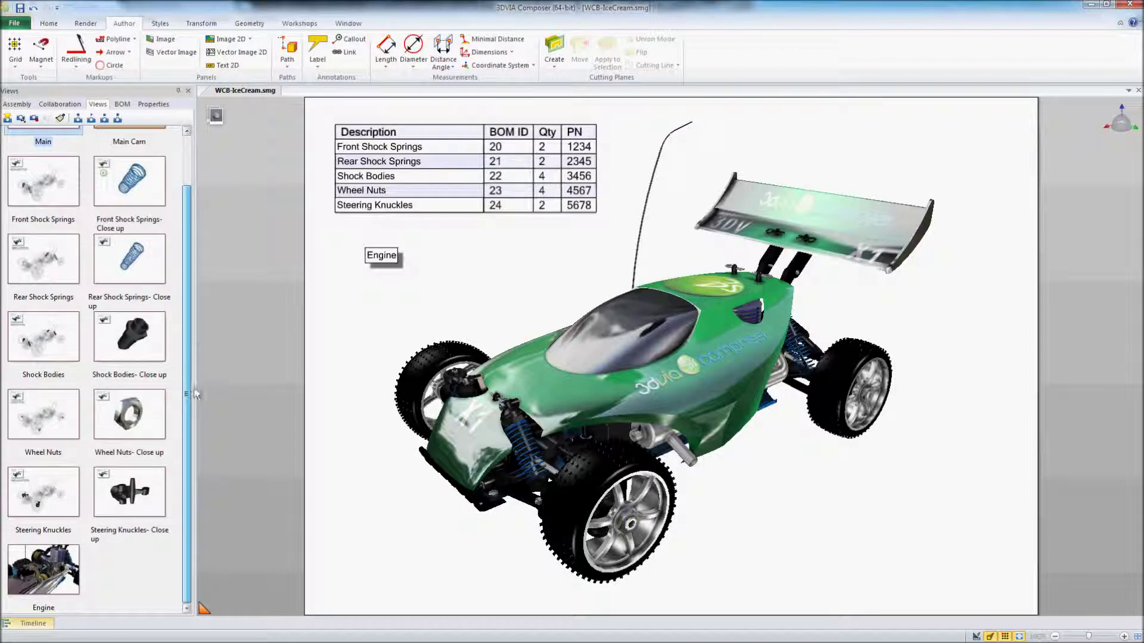
left_click(49, 571)
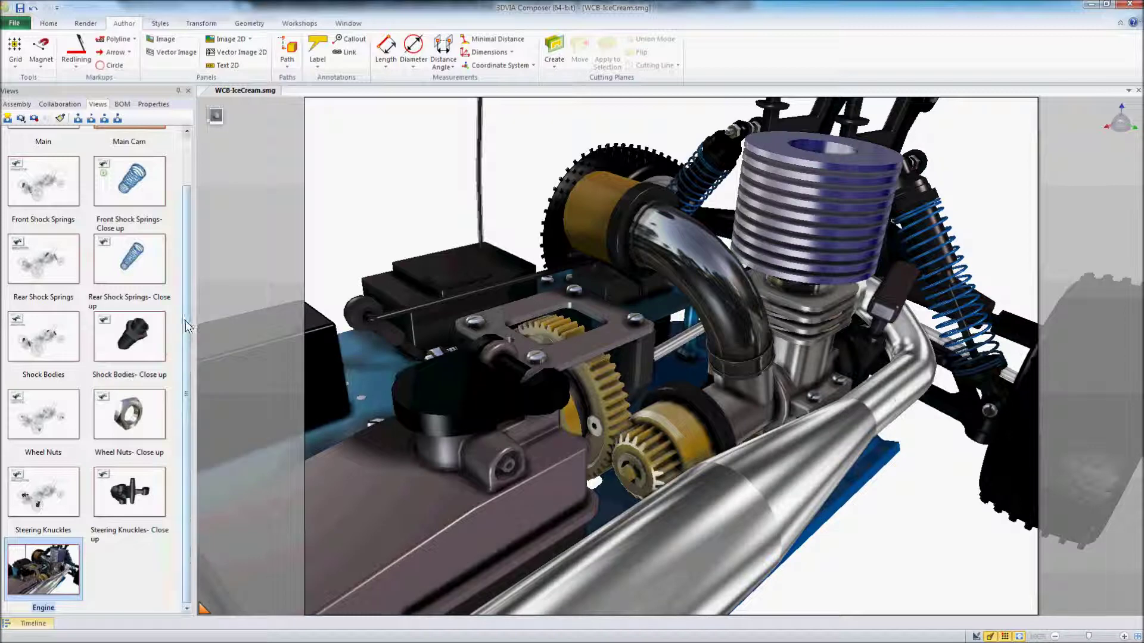
scroll(186, 326, "up", 2)
left_click(49, 172)
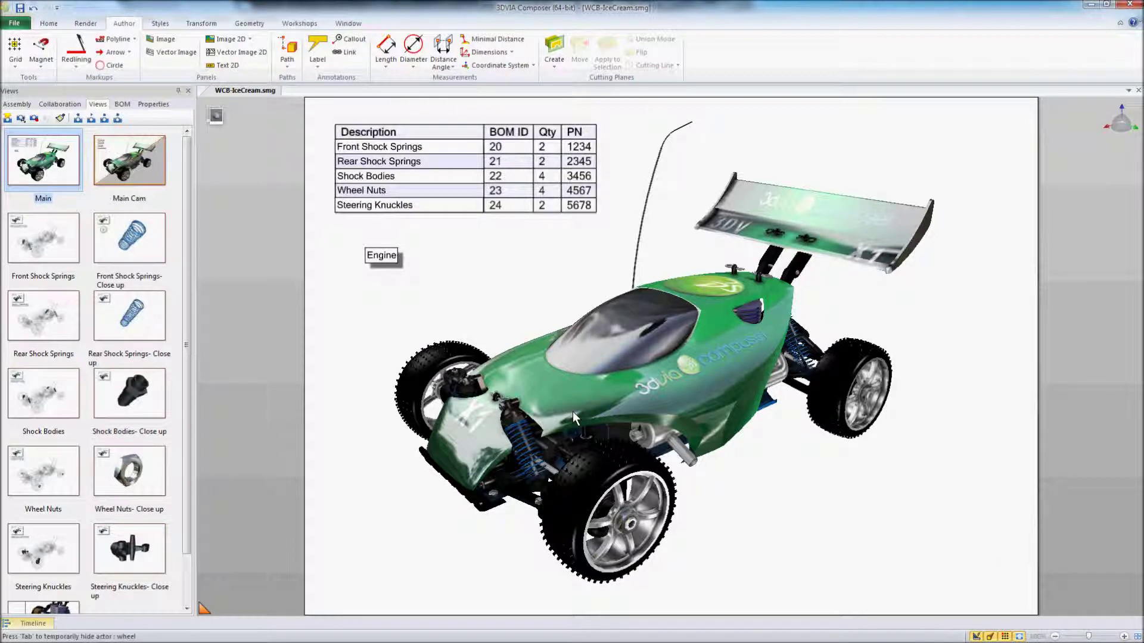
left_click(387, 259)
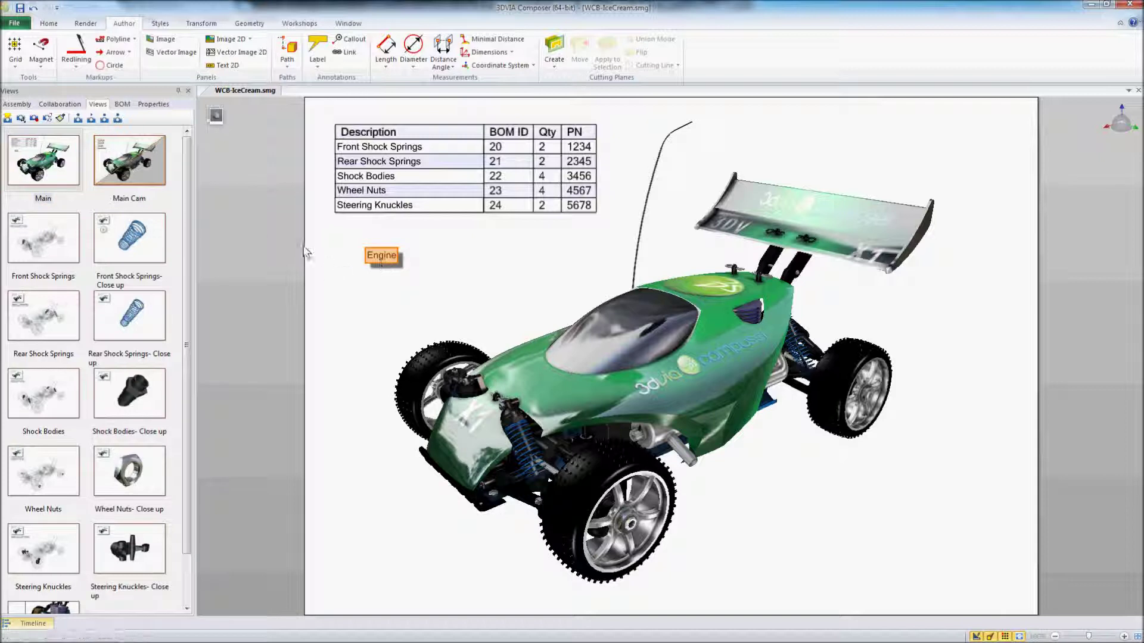
Set the Engine label's Link property to the view://Engine saved view
left_click(153, 104)
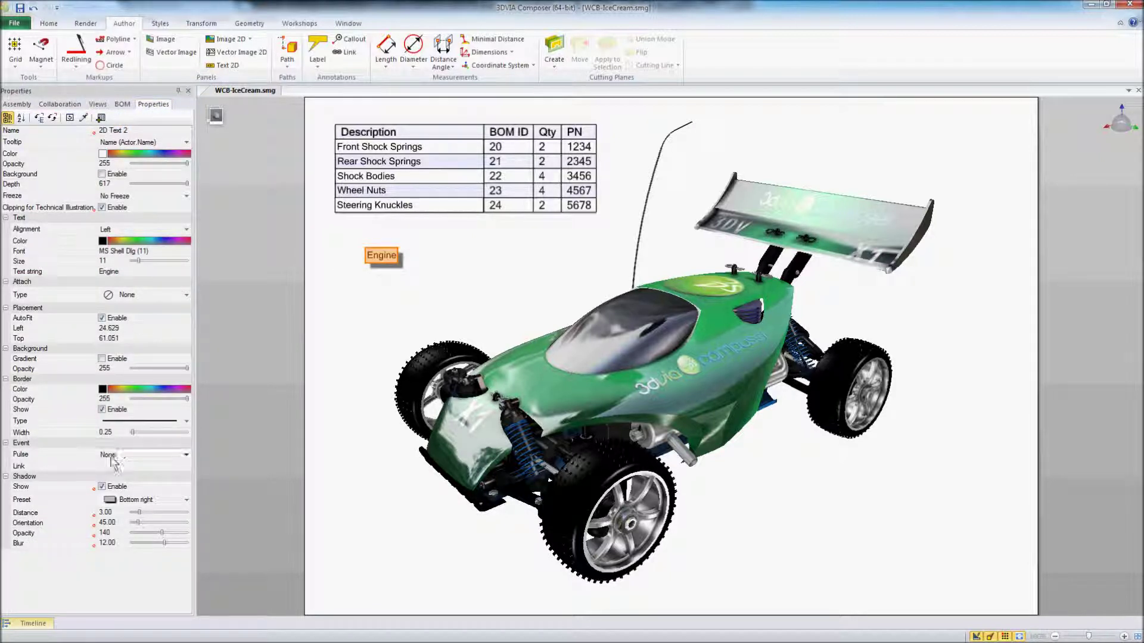
left_click(136, 467)
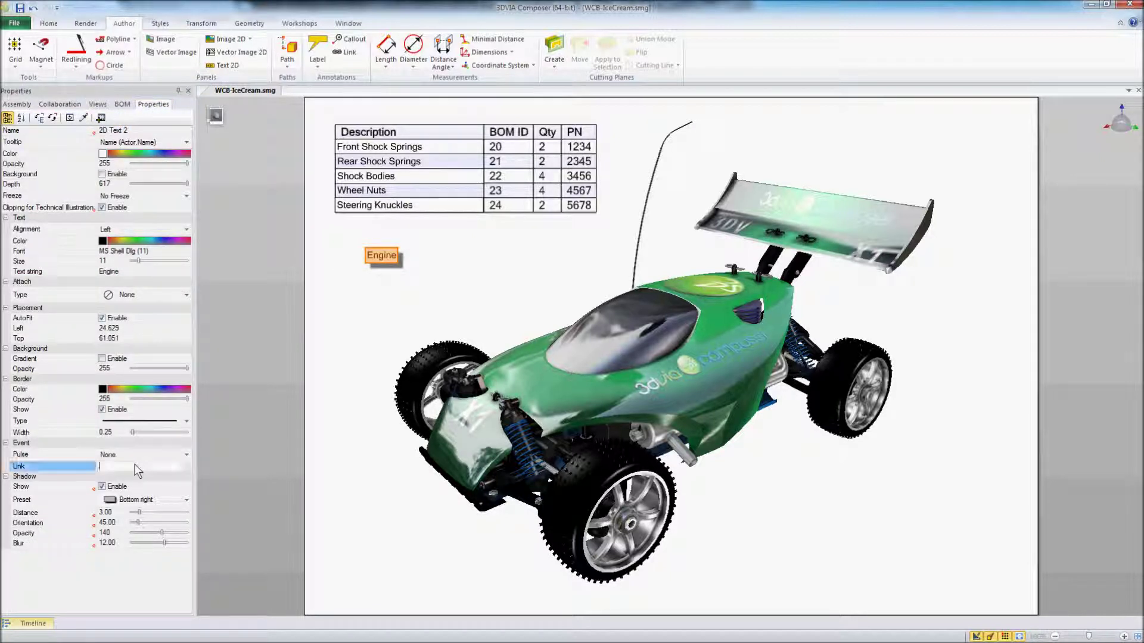
left_click(188, 468)
left_click(271, 406)
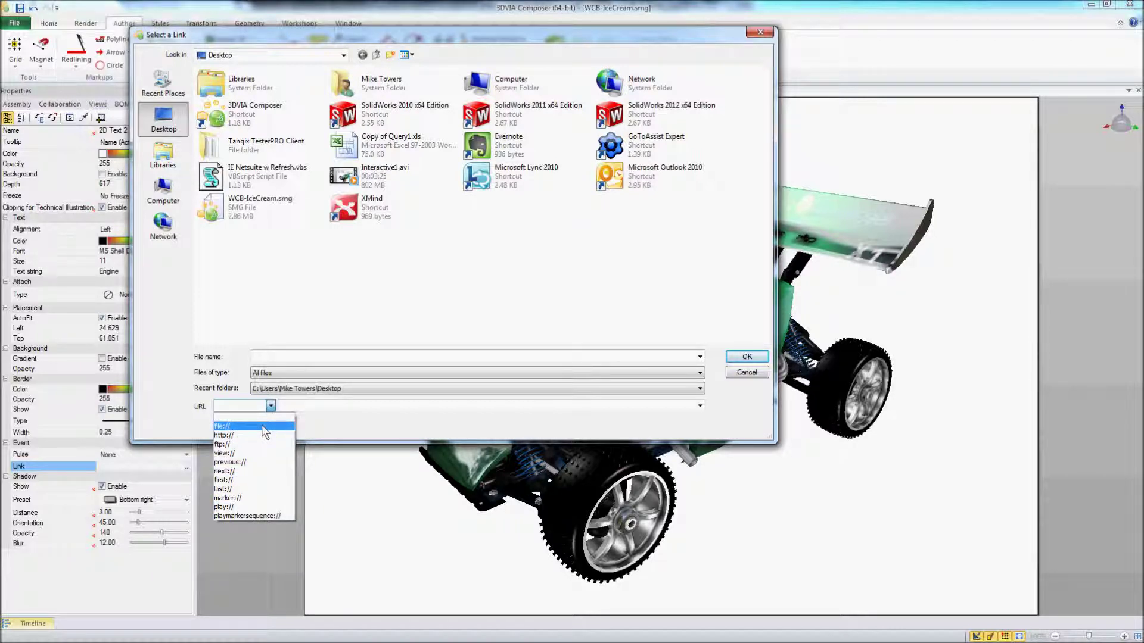
left_click(241, 453)
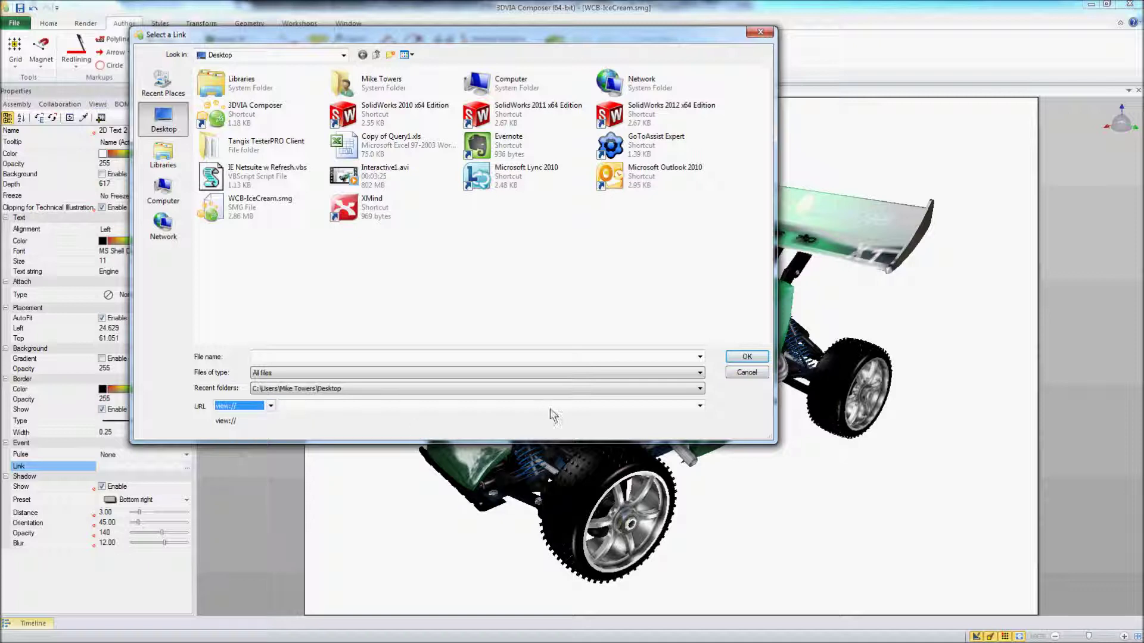
left_click(699, 407)
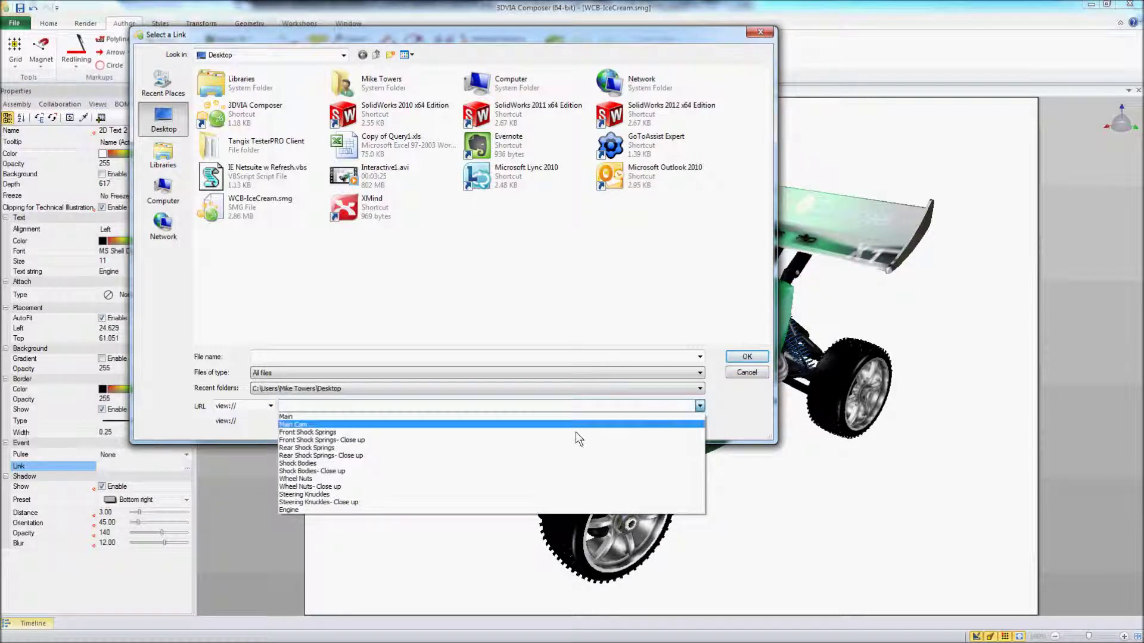
left_click(317, 511)
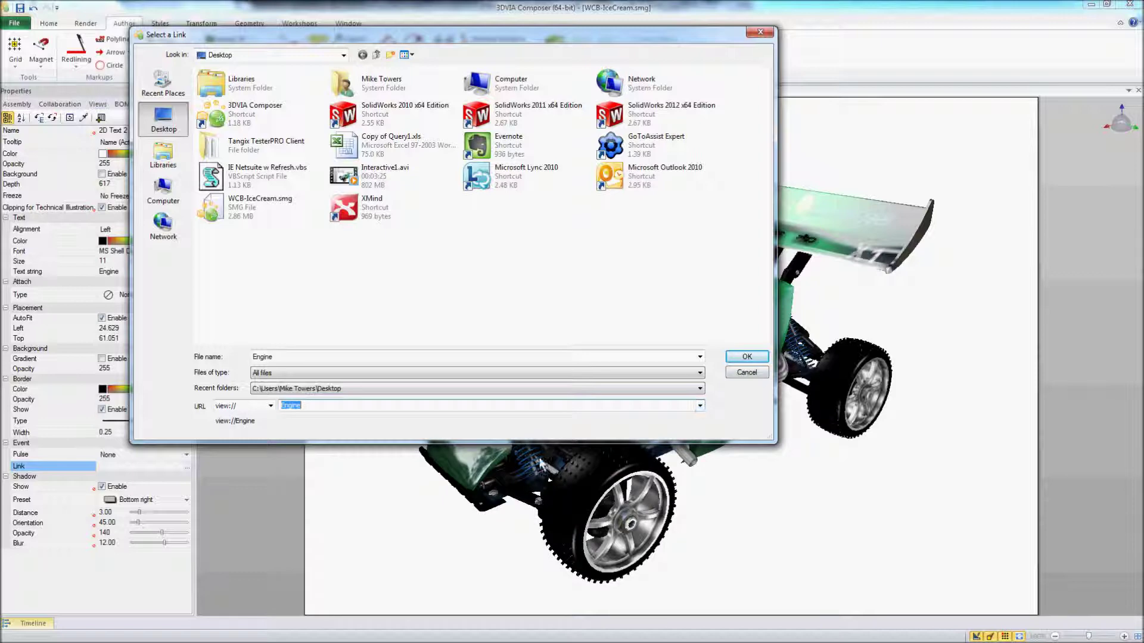
left_click(746, 356)
left_click(388, 307)
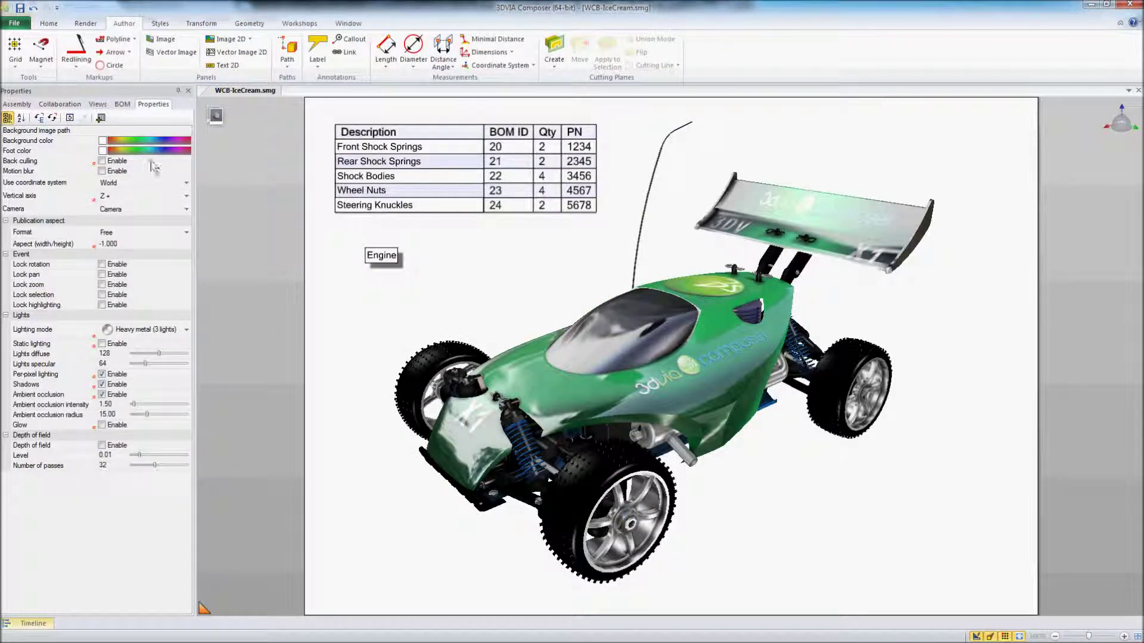
Update the Main view in the Views panel so it keeps the linked Engine label
left_click(98, 104)
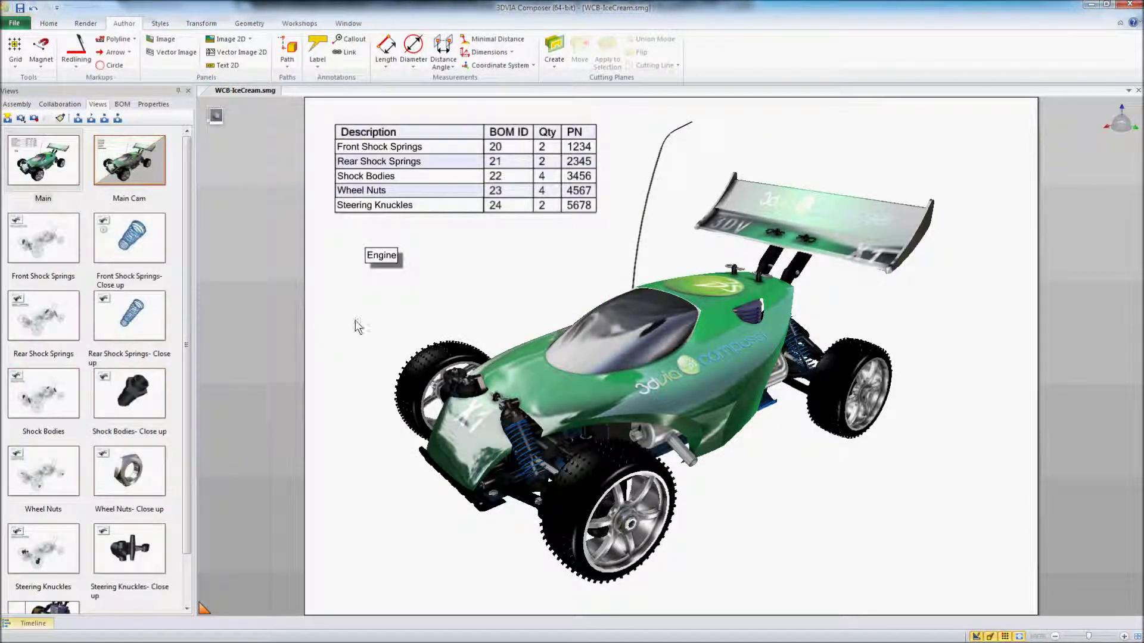
right_click(70, 170)
left_click(95, 177)
Drop the Main view thumbnail into the engine close-up's top-left corner as an image panel
scroll(347, 340, "up", 3)
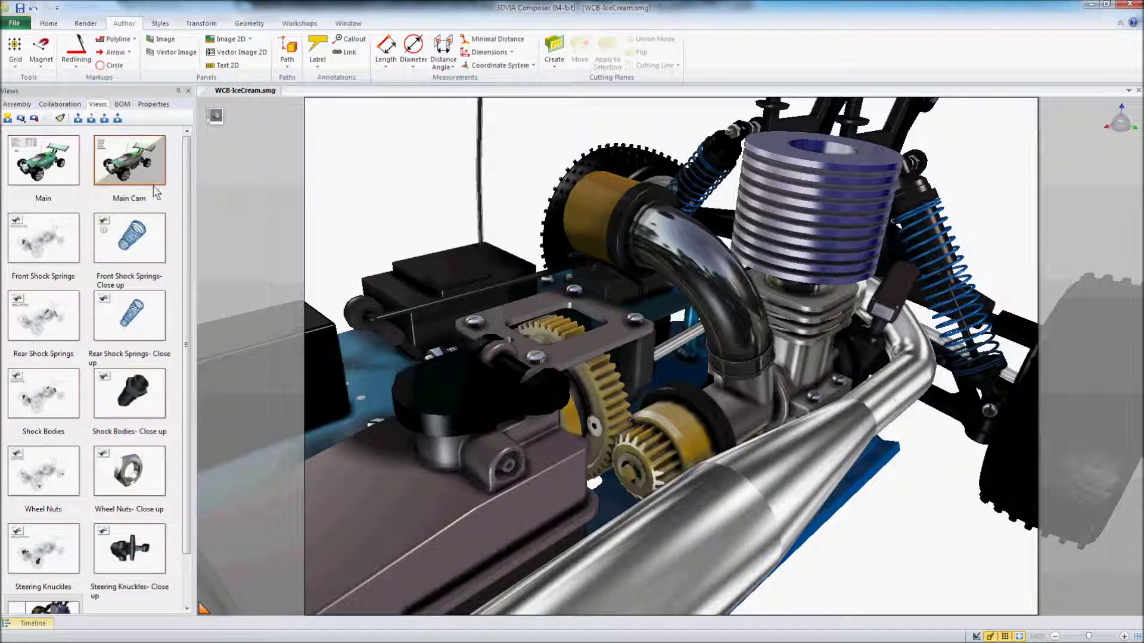
left_click_drag(46, 166, 368, 194)
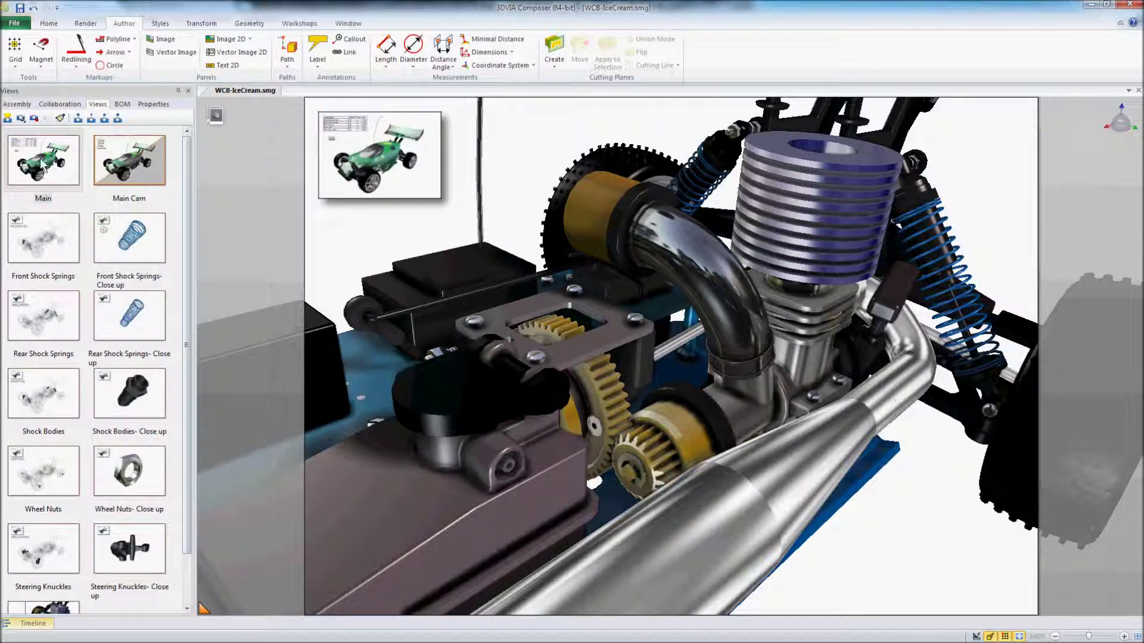
Update the Engine view so it stores the car thumbnail
scroll(187, 227, "down", 2)
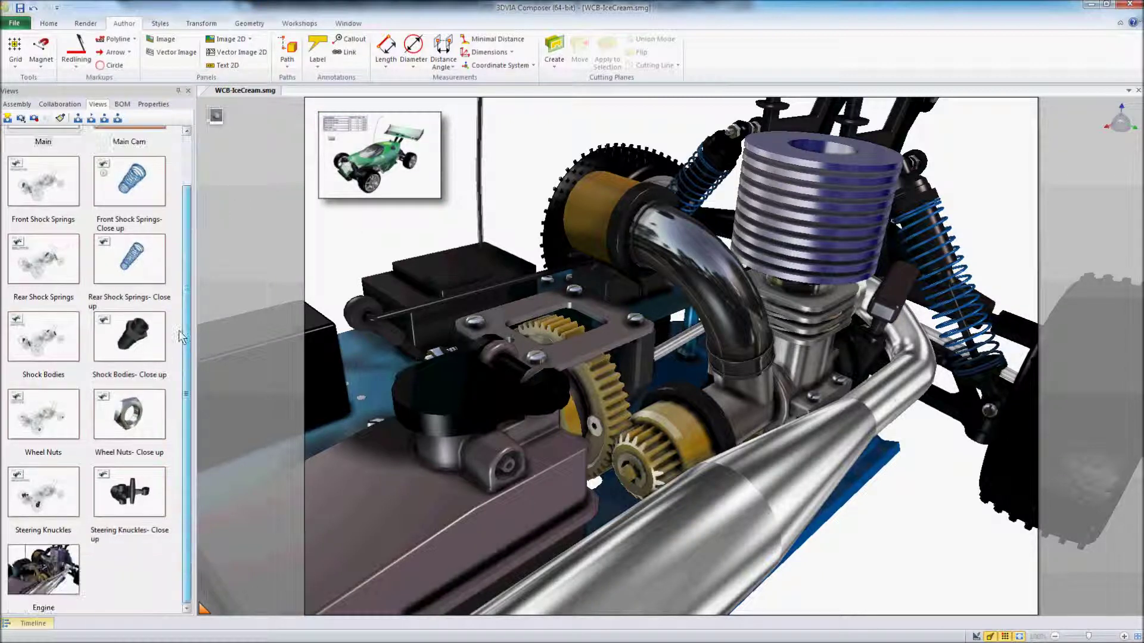
right_click(34, 577)
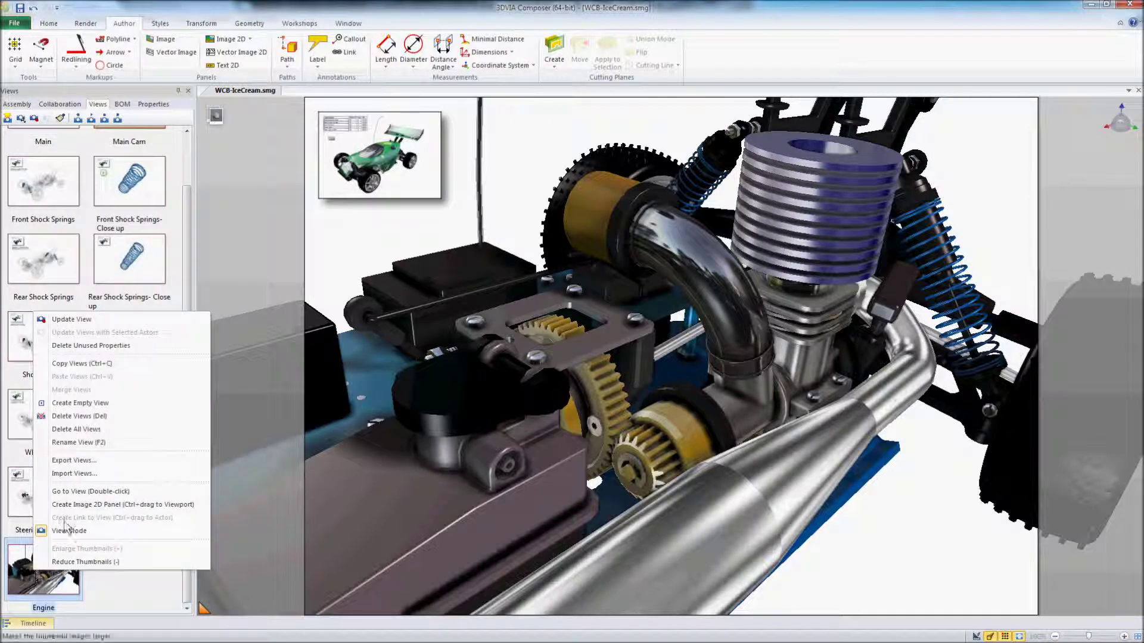
left_click(96, 326)
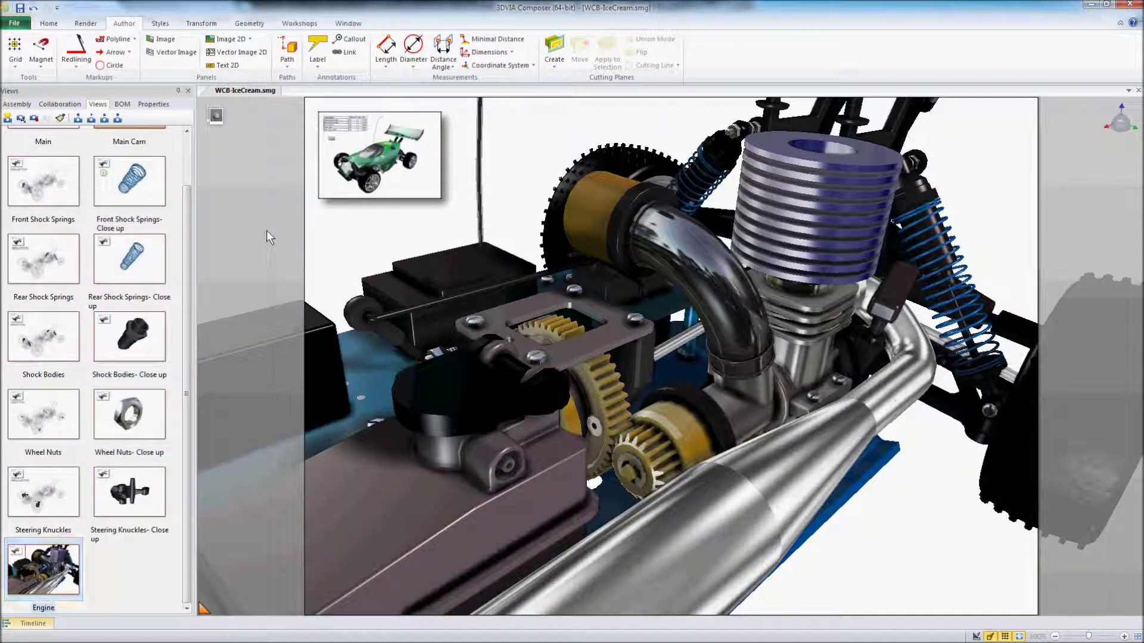
Test the links: thumbnail to Main view, Engine label to close-up, and back
left_click(392, 160)
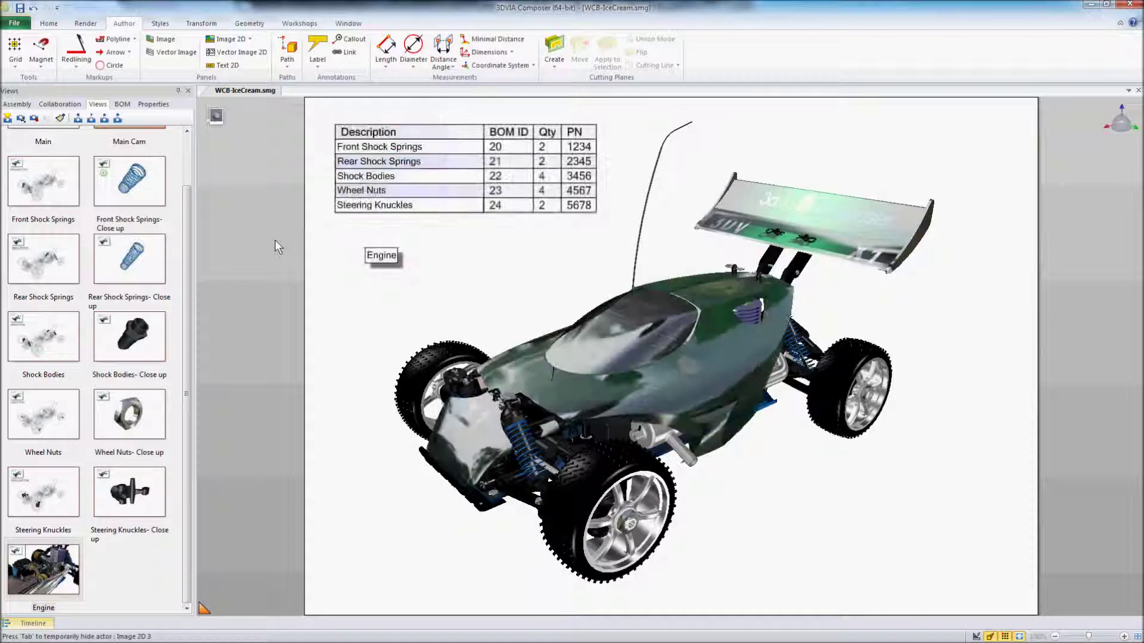
left_click(381, 254)
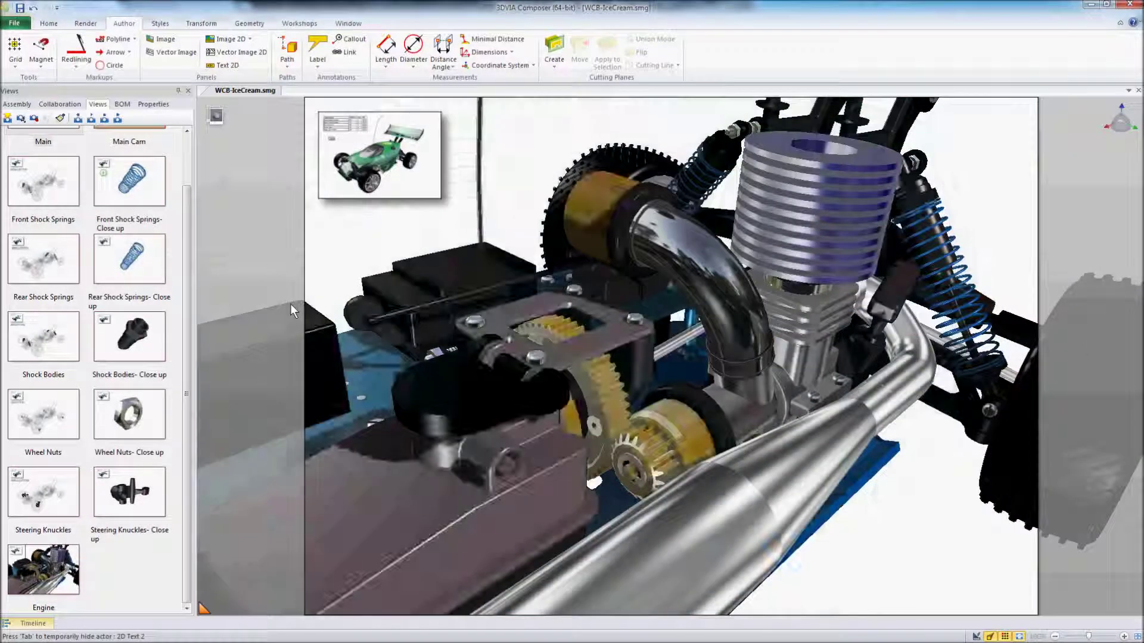
left_click(384, 167)
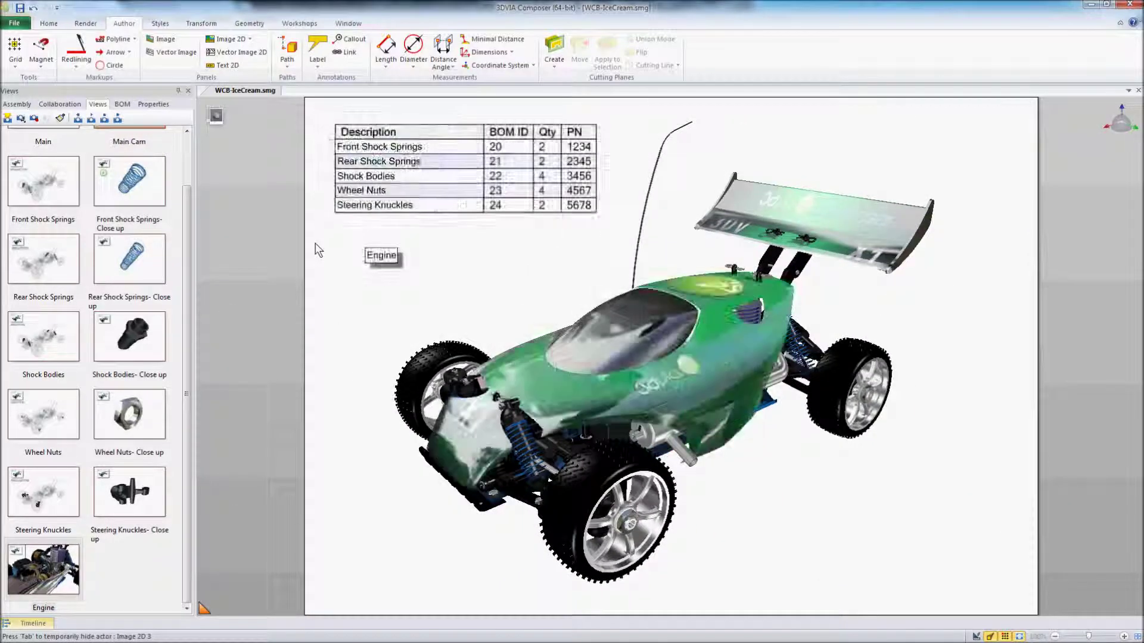